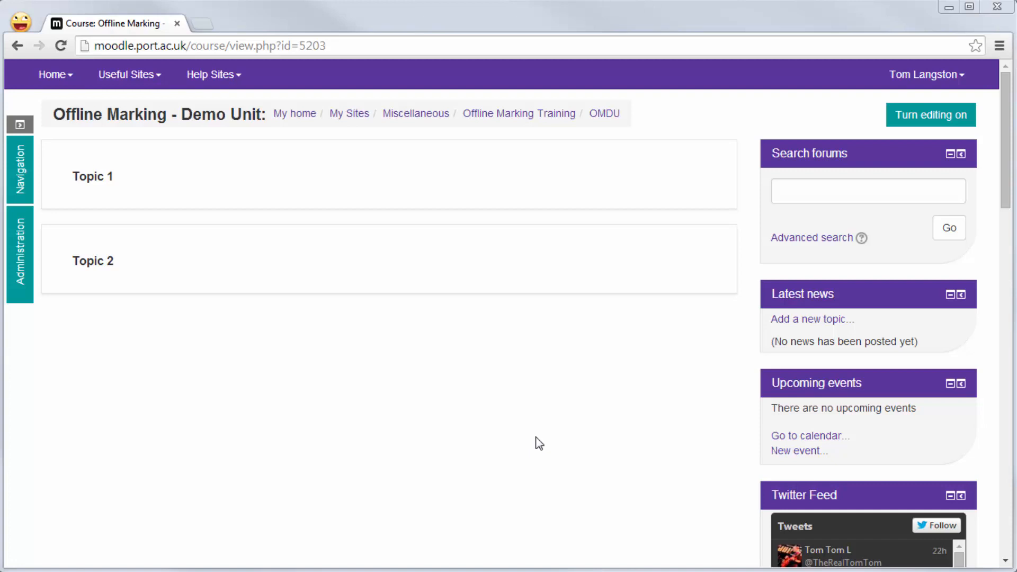
- Turn on course editing and add a Lesson activity named "Lesson" to Topic 1
{"action": "left_click", "coordinate": [918, 123]}
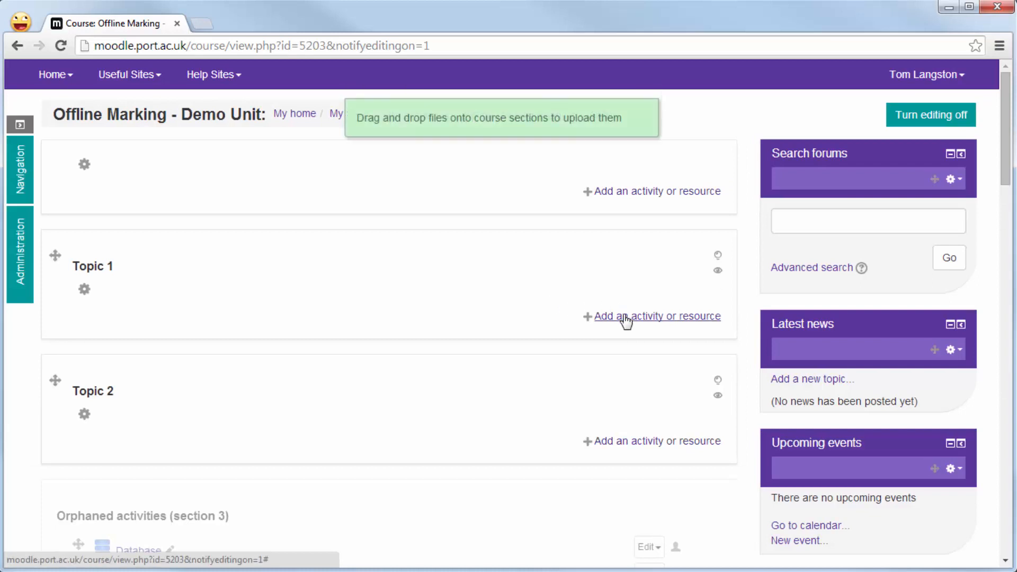
{"action": "left_click", "coordinate": [625, 317]}
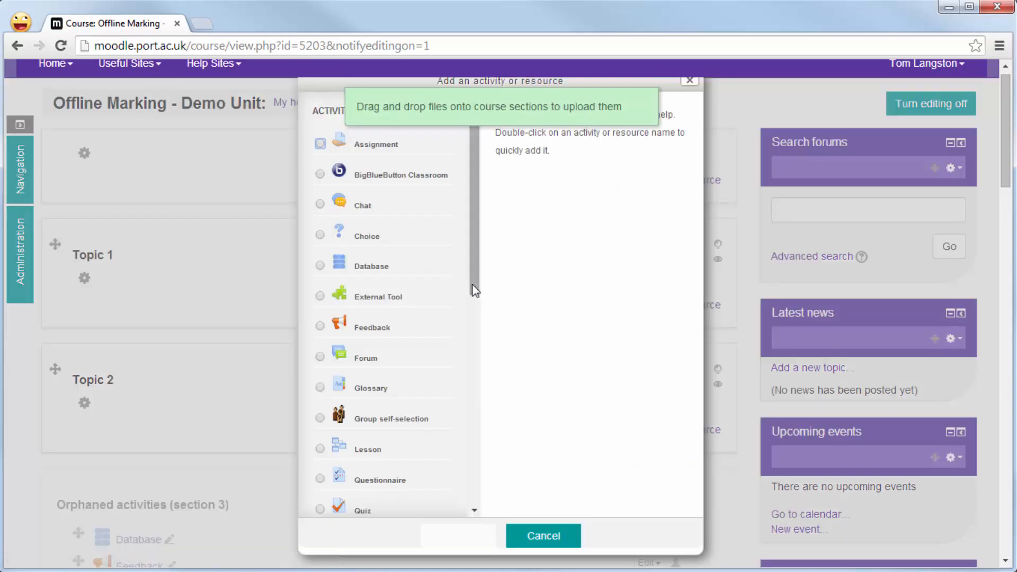
{"action": "left_click_drag", "start_coordinate": [475, 288], "coordinate": [474, 329]}
{"action": "left_click", "coordinate": [341, 386]}
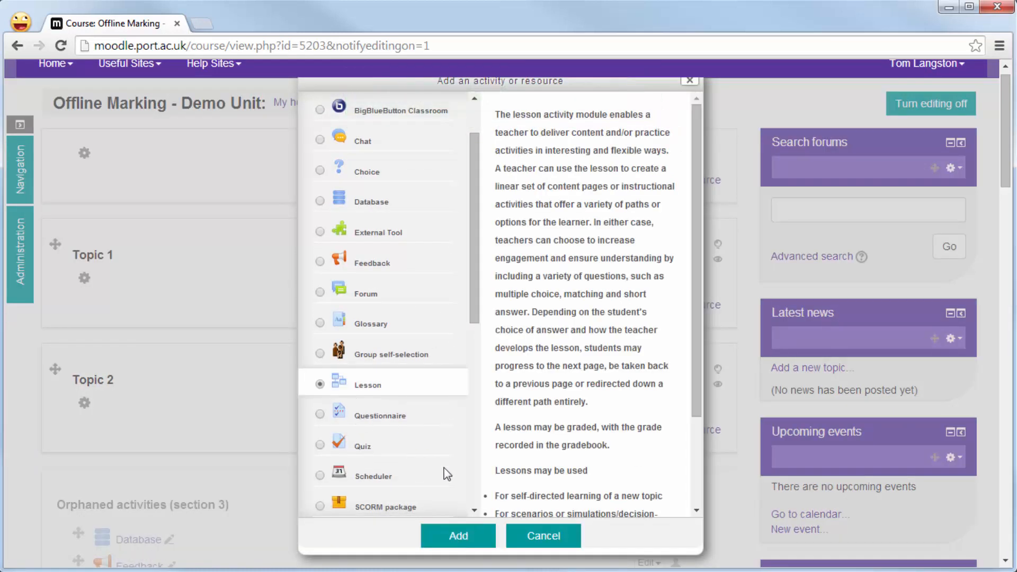
{"action": "left_click", "coordinate": [454, 544]}
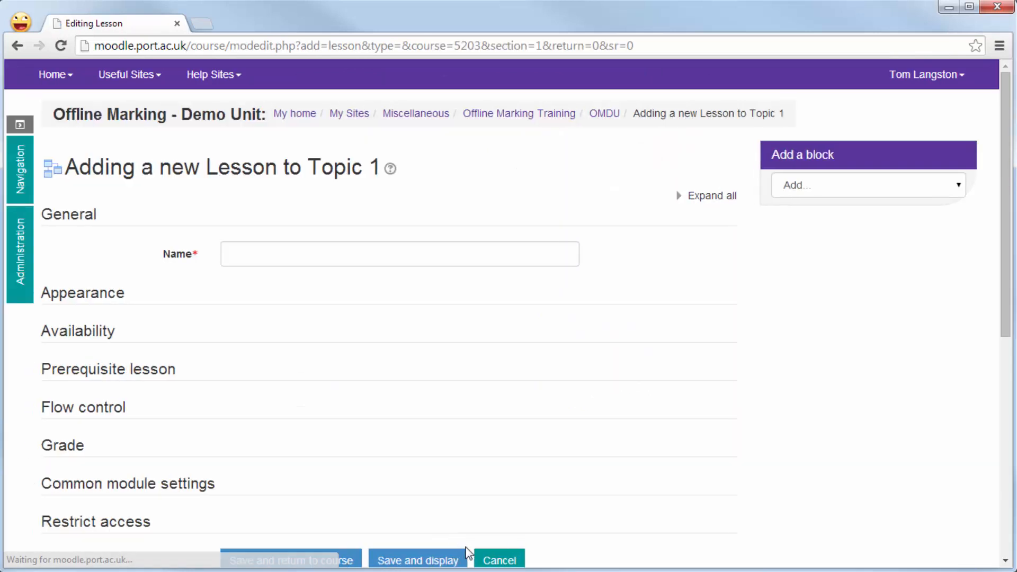
{"action": "left_click", "coordinate": [312, 254]}
{"action": "type", "text": "Lesson"}
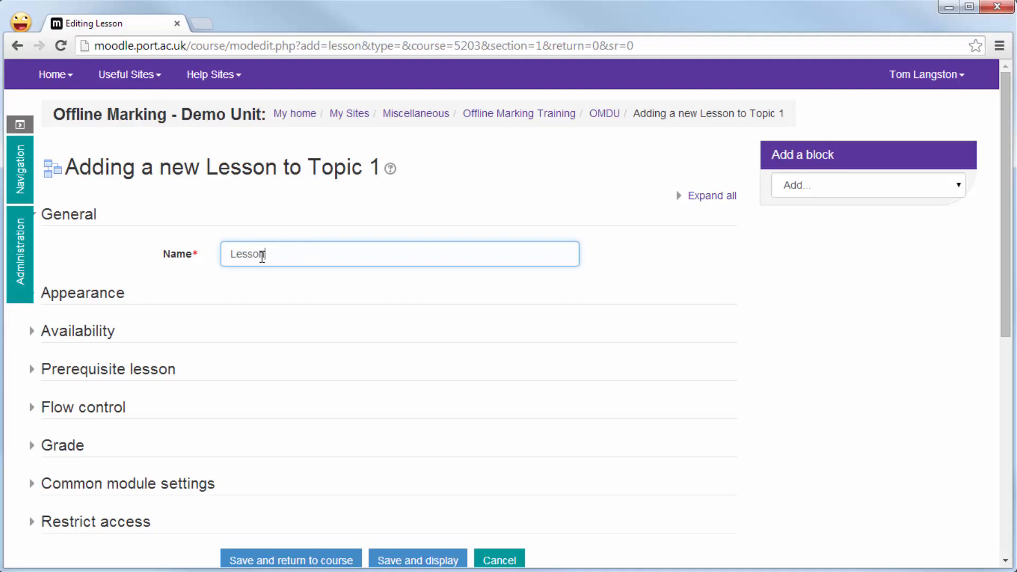
- In the lesson's Appearance settings, set Display left menu to Yes
{"action": "scroll", "coordinate": [257, 265], "scroll_direction": "down", "scroll_amount": 2}
{"action": "left_click", "coordinate": [90, 219]}
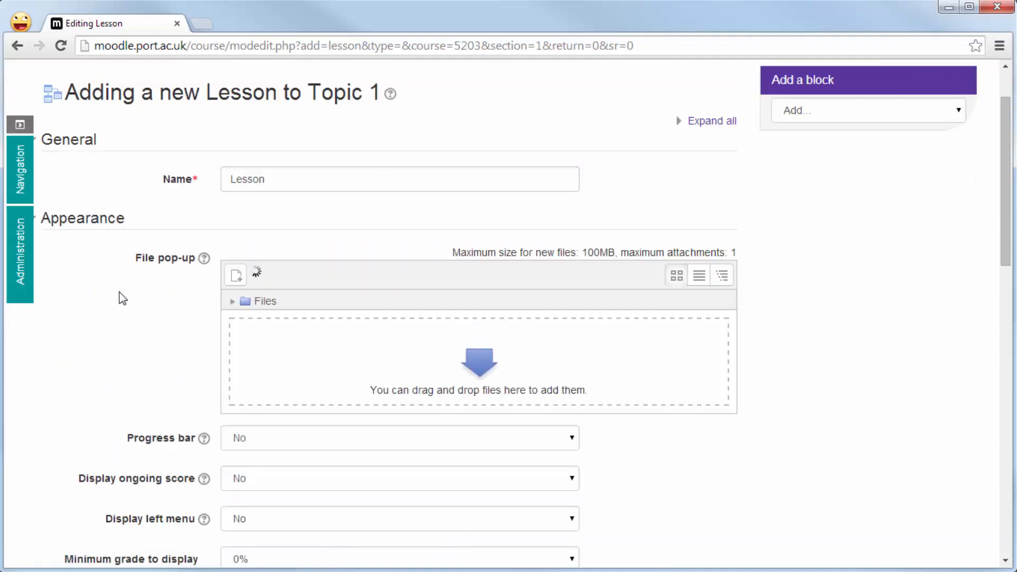
{"action": "scroll", "coordinate": [111, 297], "scroll_direction": "down", "scroll_amount": 4}
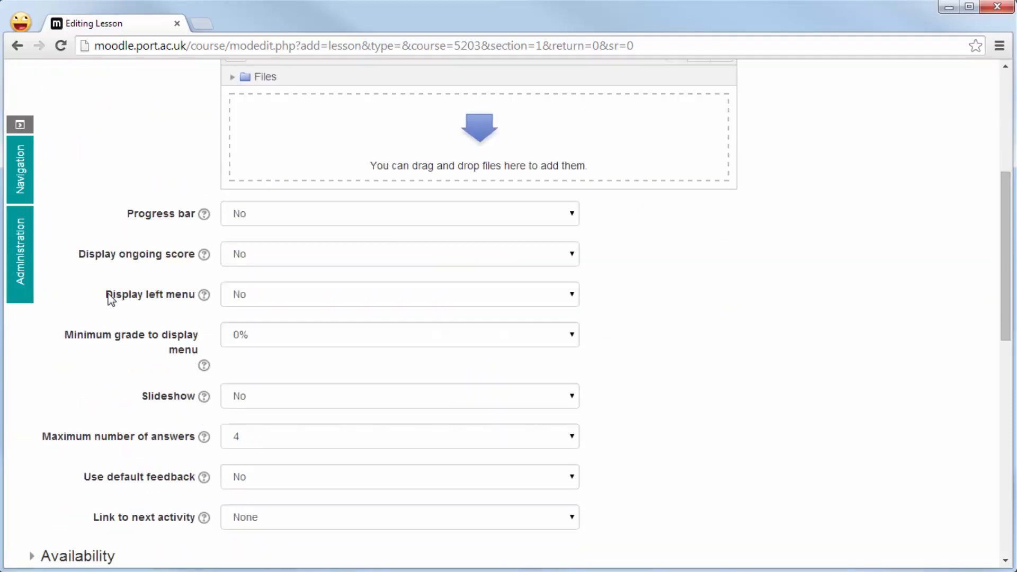
{"action": "scroll", "coordinate": [110, 298], "scroll_direction": "up", "scroll_amount": 1}
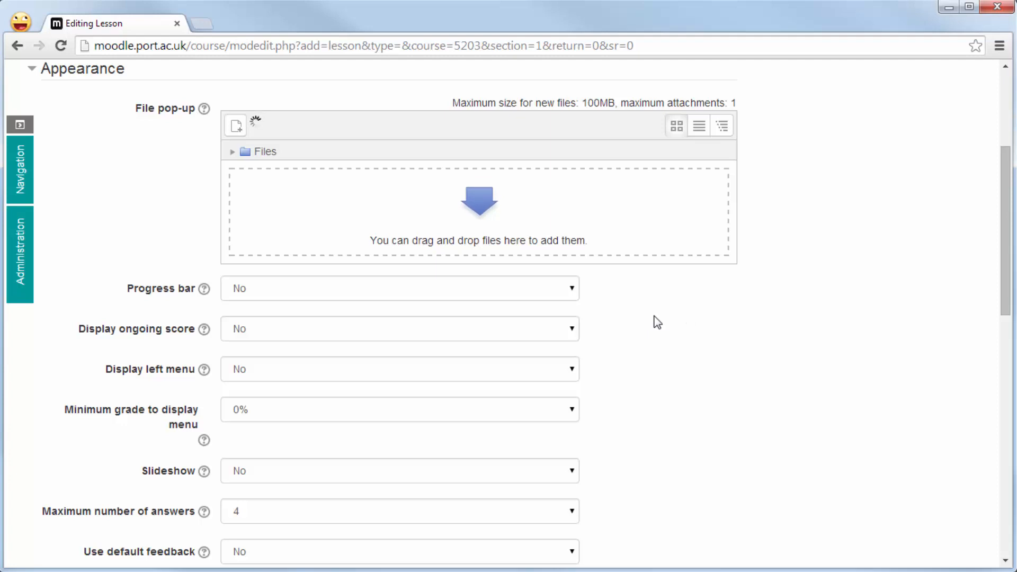
{"action": "scroll", "coordinate": [658, 322], "scroll_direction": "down", "scroll_amount": 1}
{"action": "scroll", "coordinate": [658, 322], "scroll_direction": "down", "scroll_amount": 1}
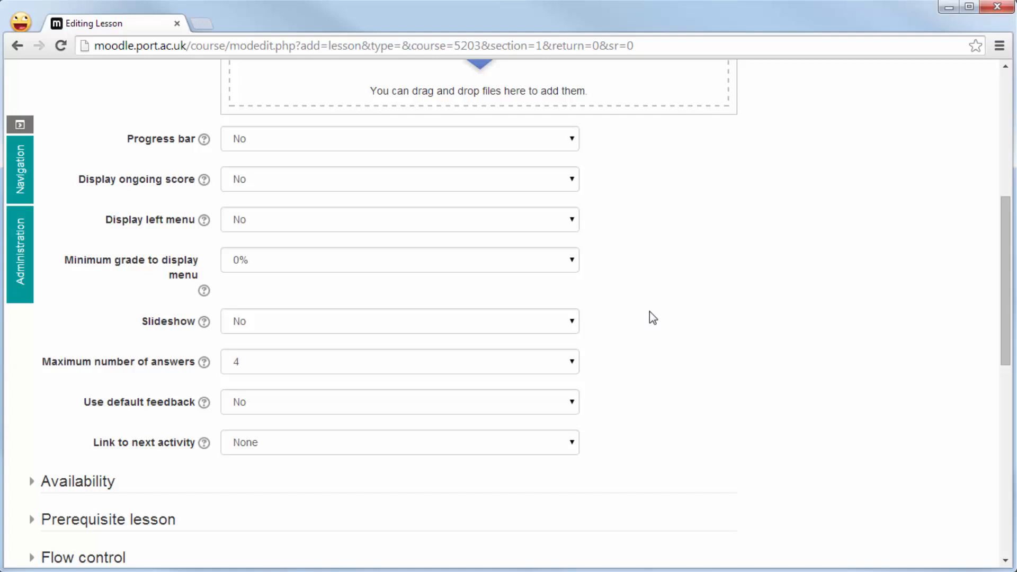
{"action": "left_click", "coordinate": [574, 219]}
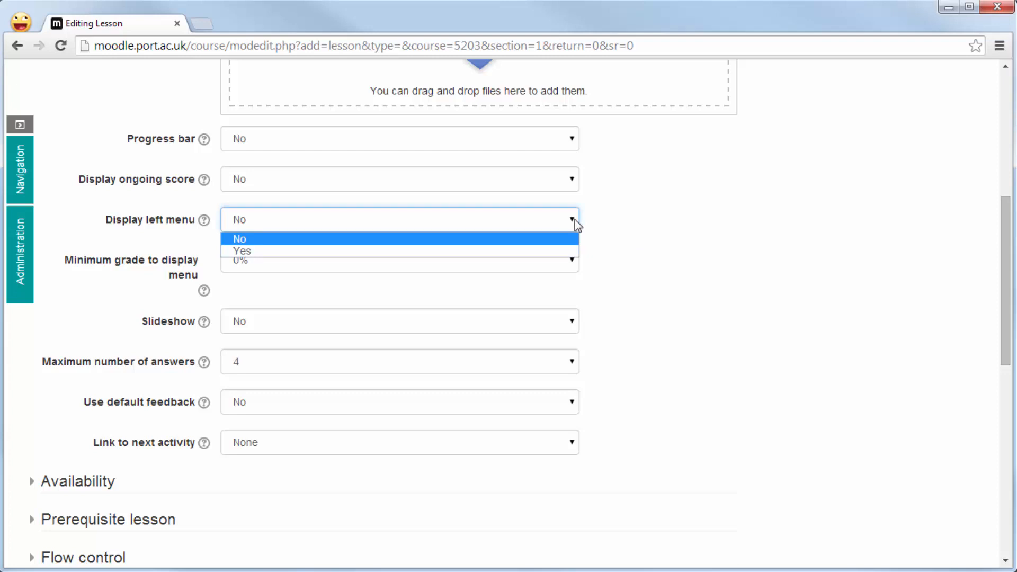
{"action": "left_click", "coordinate": [573, 251]}
{"action": "left_click", "coordinate": [716, 243]}
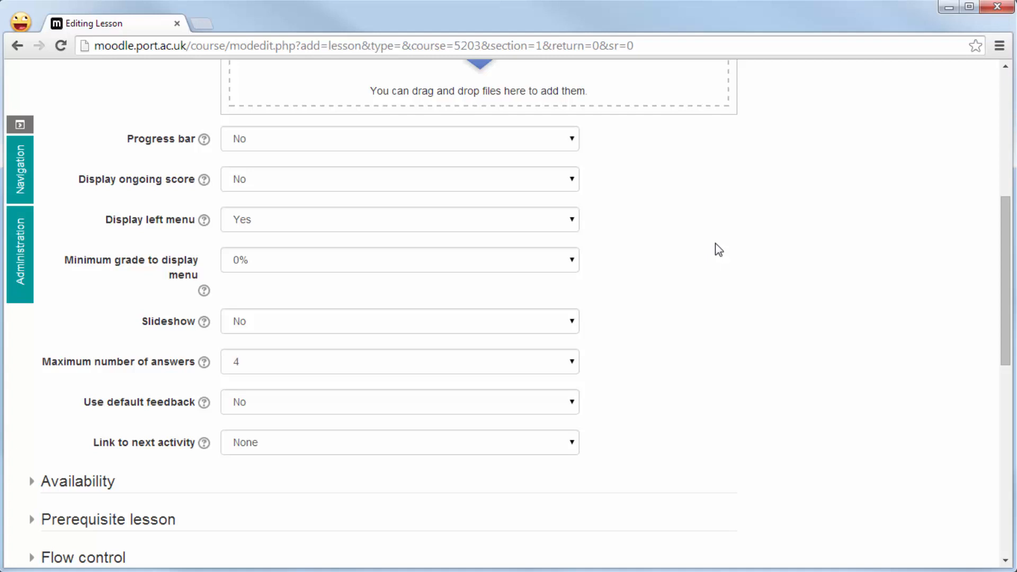
- Examine the choices for Maximum number of answers and Link to next activity, and collapse the Appearance settings
{"action": "left_click", "coordinate": [572, 362]}
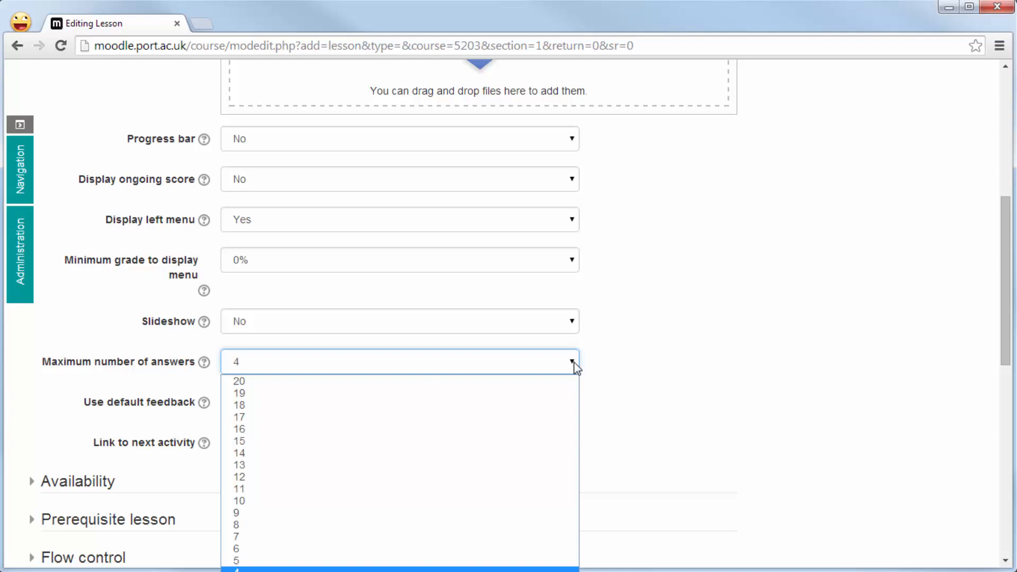
{"action": "left_click", "coordinate": [575, 364]}
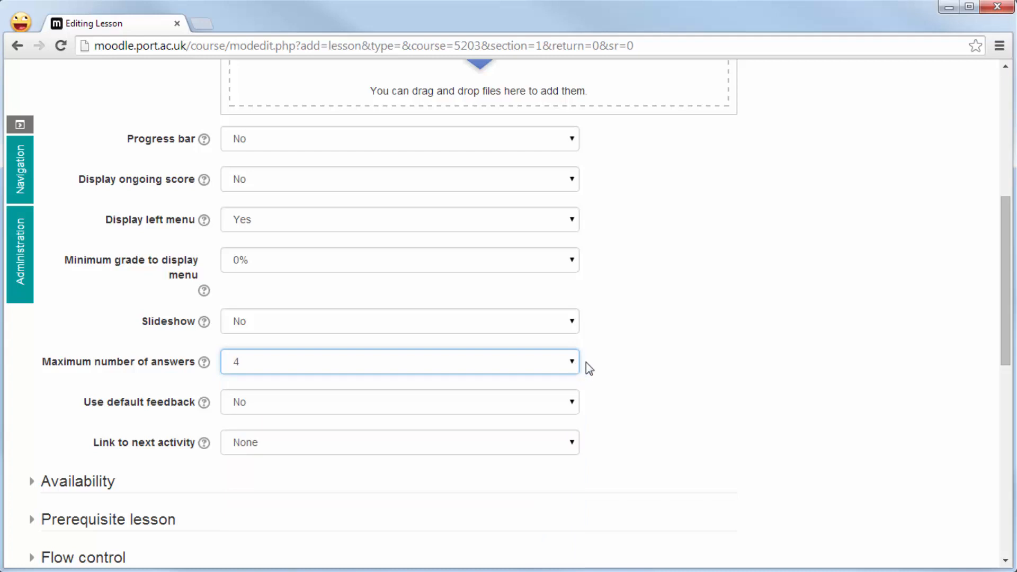
{"action": "left_click", "coordinate": [681, 369]}
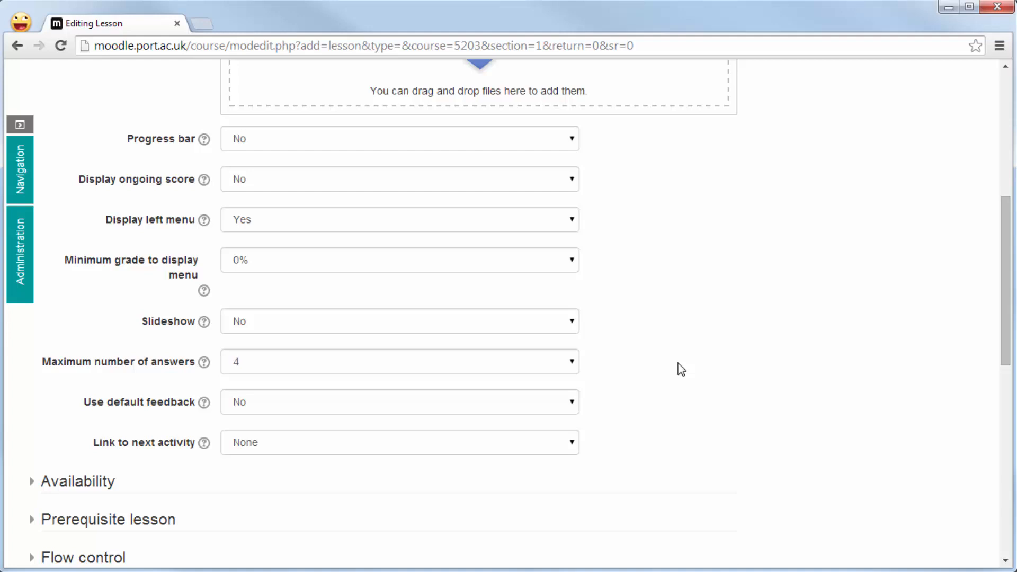
{"action": "scroll", "coordinate": [681, 371], "scroll_direction": "down", "scroll_amount": 1}
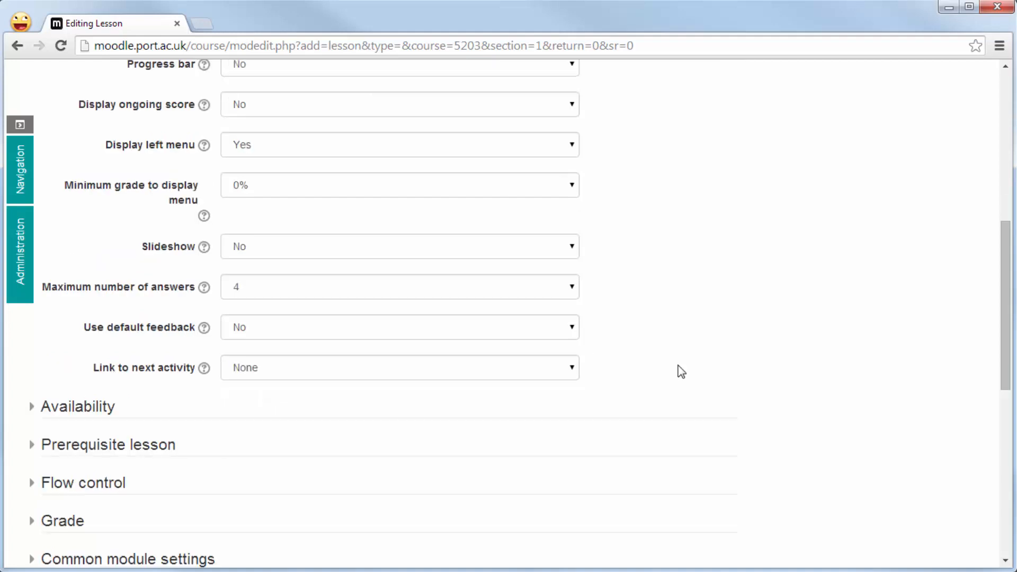
{"action": "left_click", "coordinate": [577, 366]}
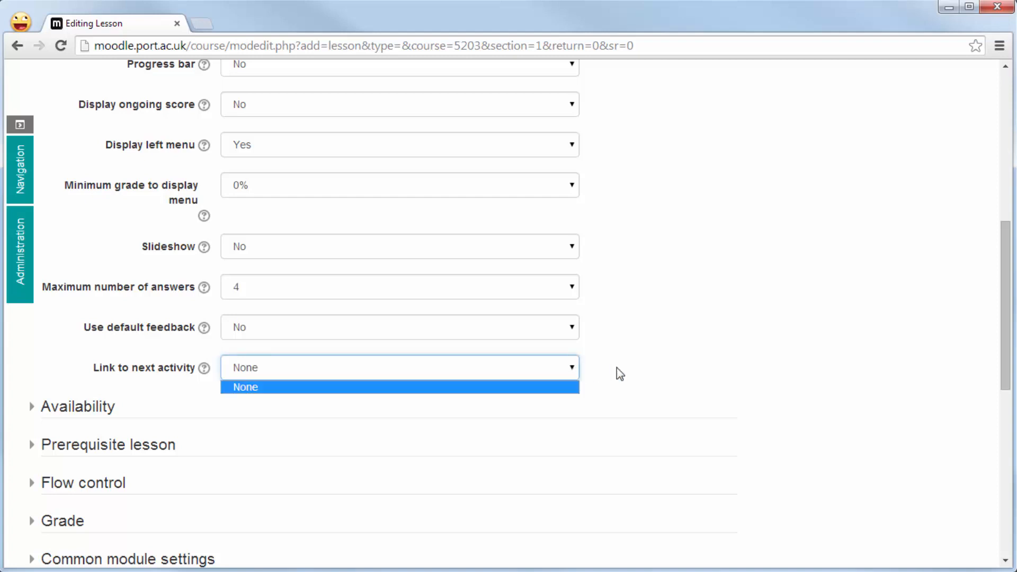
{"action": "left_click", "coordinate": [654, 369]}
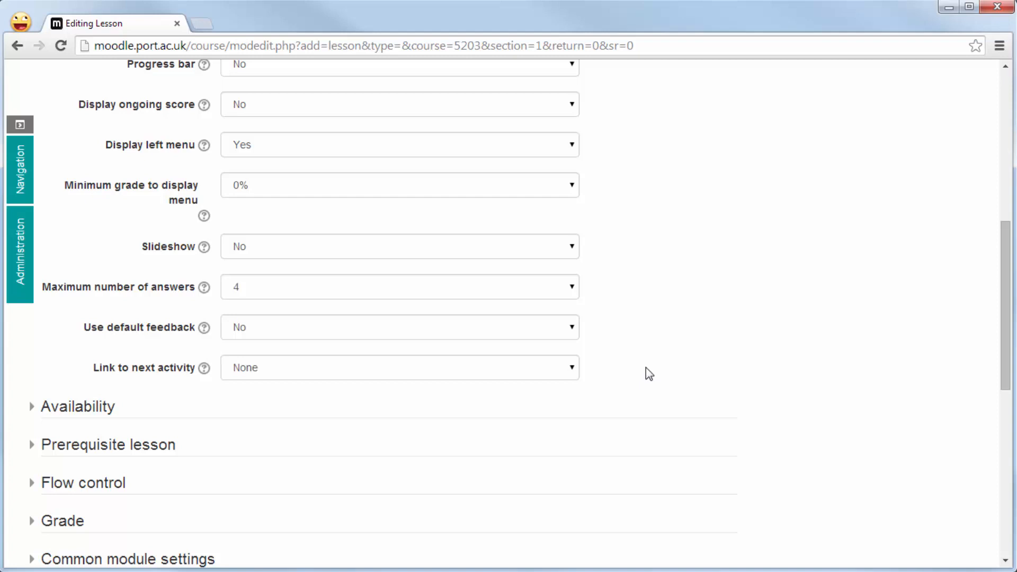
{"action": "scroll", "coordinate": [650, 374], "scroll_direction": "up", "scroll_amount": 4}
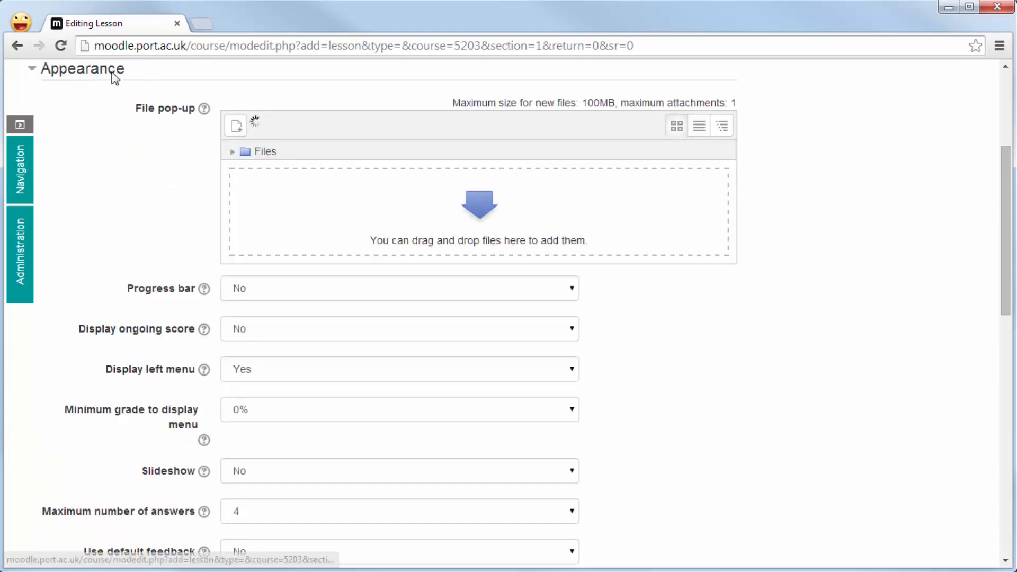
{"action": "left_click", "coordinate": [117, 73]}
- Review the lesson's Availability and Prerequisite lesson settings, collapsing each section after viewing it
{"action": "left_click", "coordinate": [106, 108]}
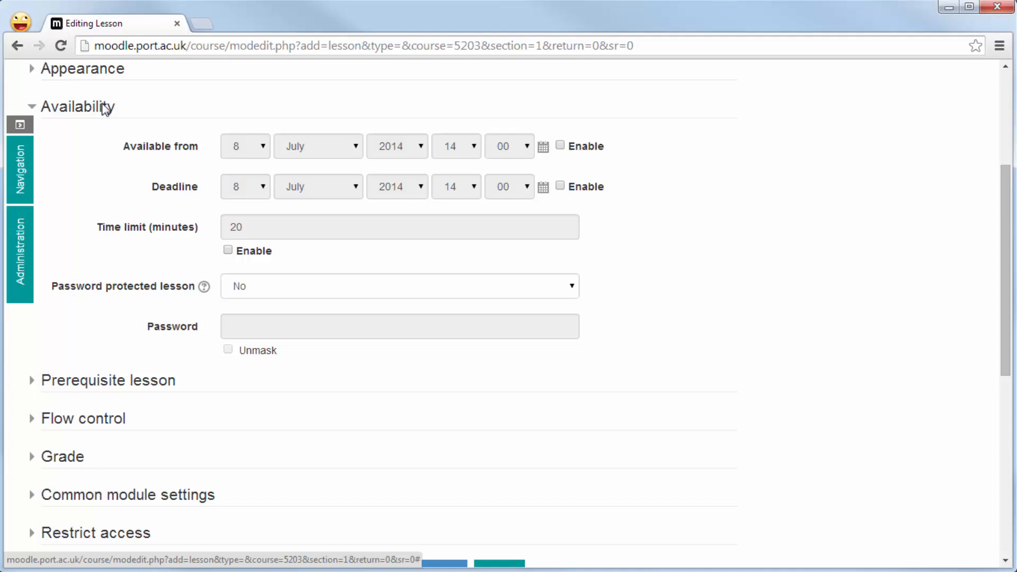
{"action": "left_click", "coordinate": [106, 108]}
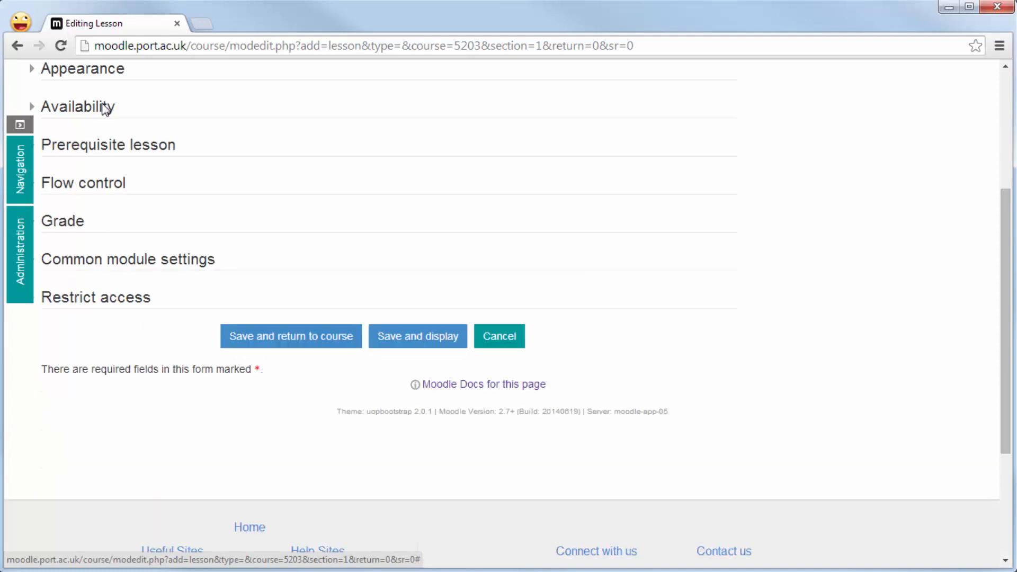
{"action": "left_click", "coordinate": [106, 151]}
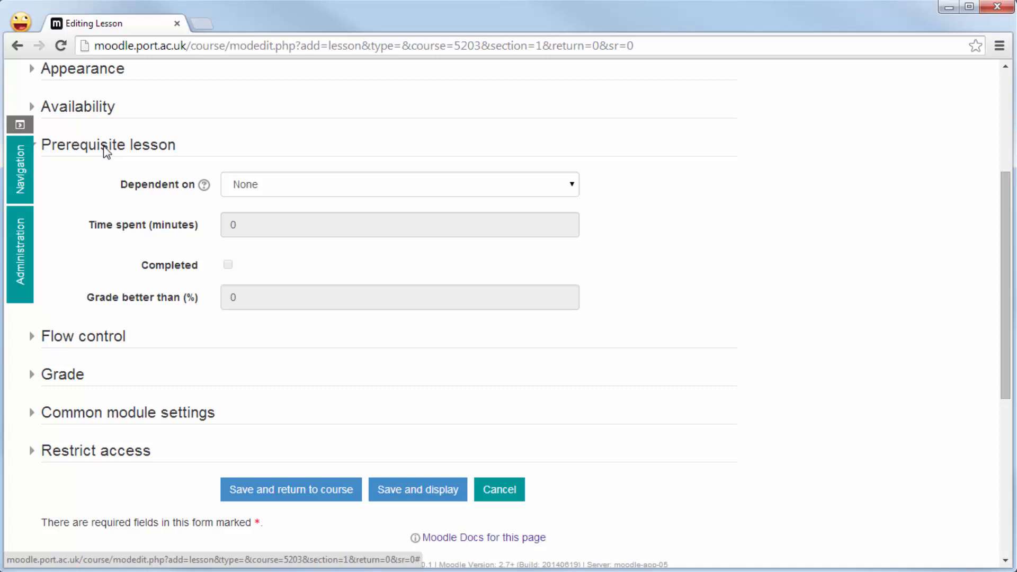
{"action": "left_click", "coordinate": [106, 148]}
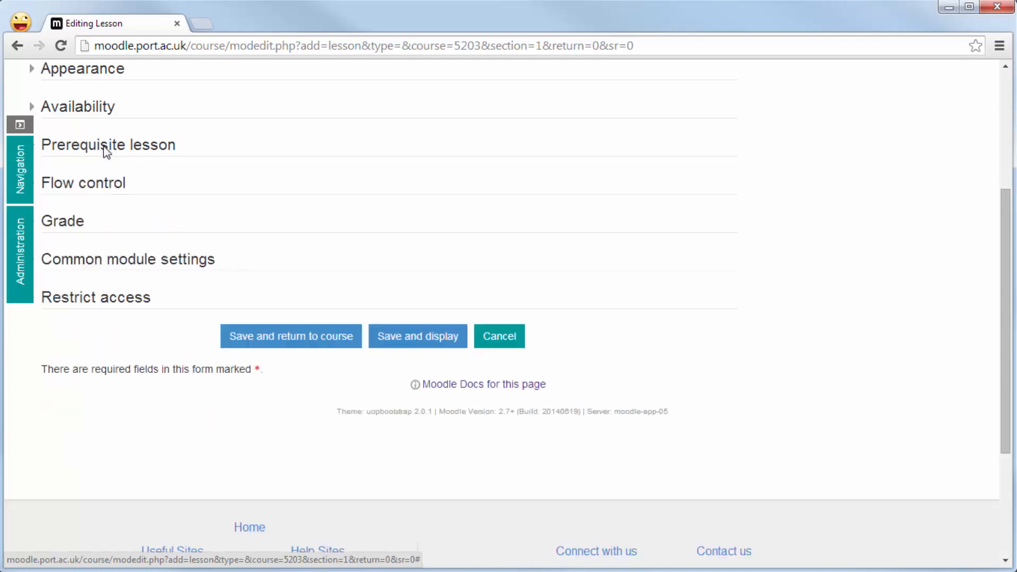
- Review the Flow control settings, including the choices for Action after correct answer, and save the lesson, returning to the course
{"action": "left_click", "coordinate": [108, 185]}
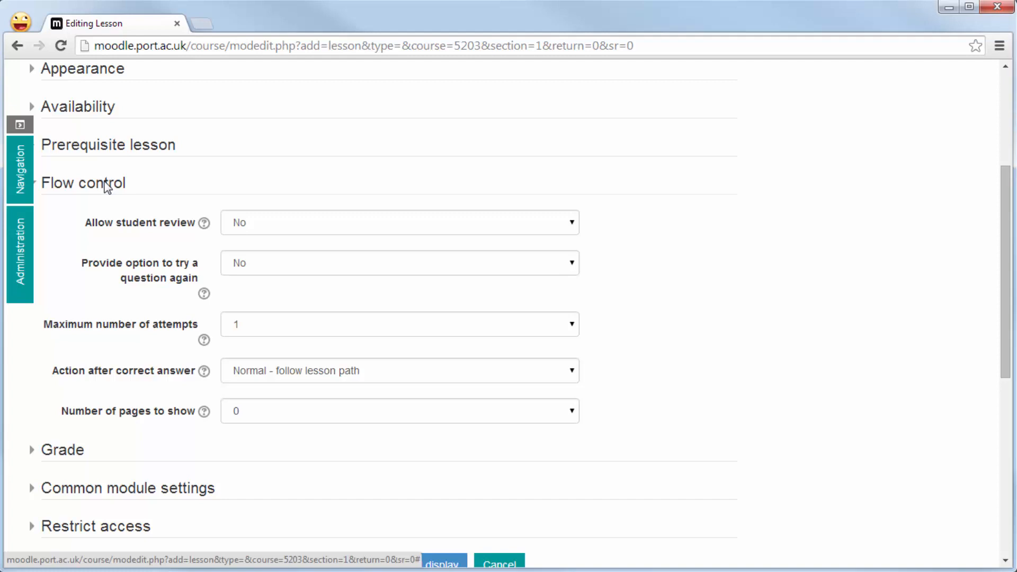
{"action": "left_click", "coordinate": [422, 376]}
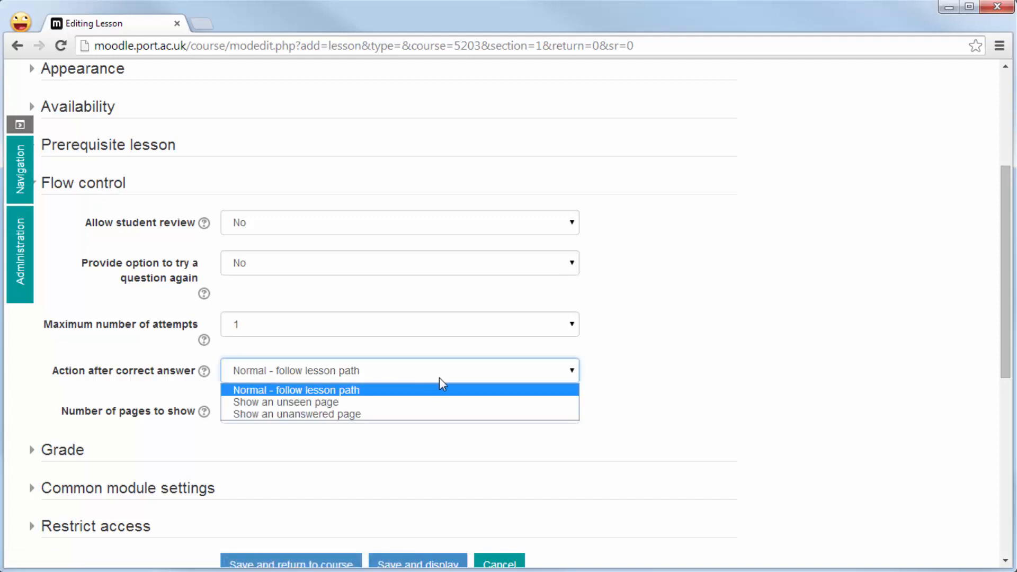
{"action": "left_click", "coordinate": [440, 377]}
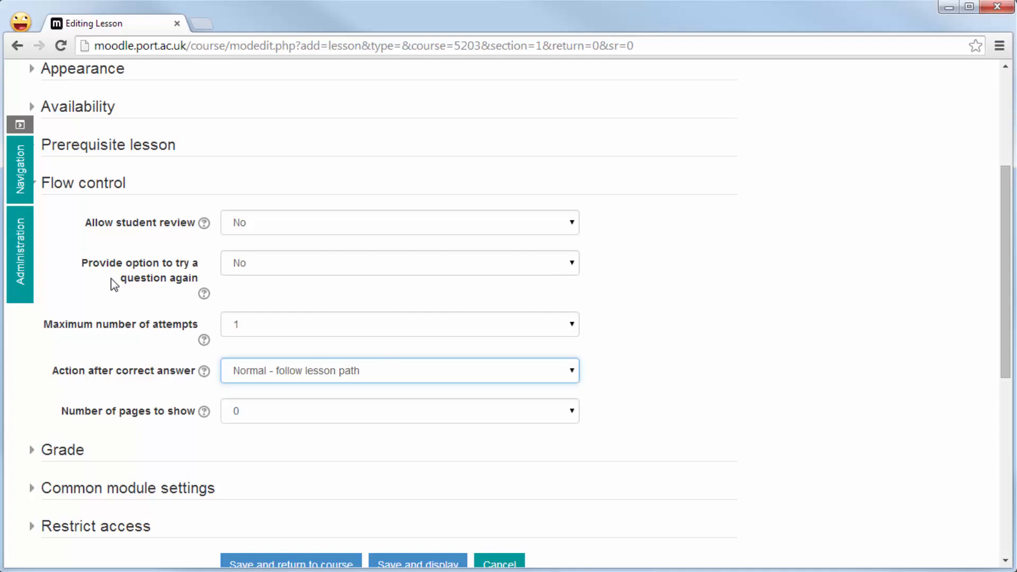
{"action": "left_click", "coordinate": [93, 186]}
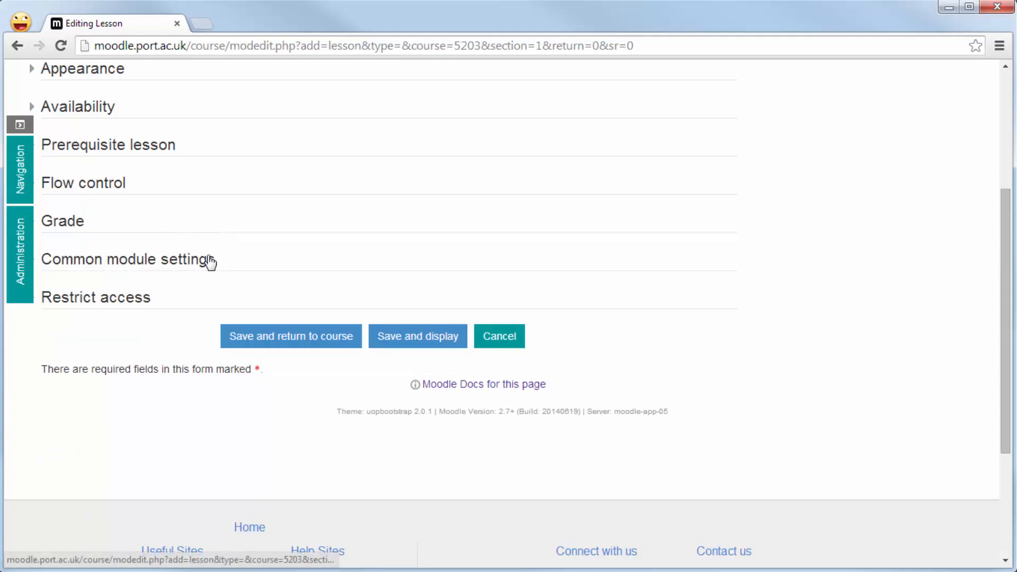
{"action": "left_click", "coordinate": [307, 339]}
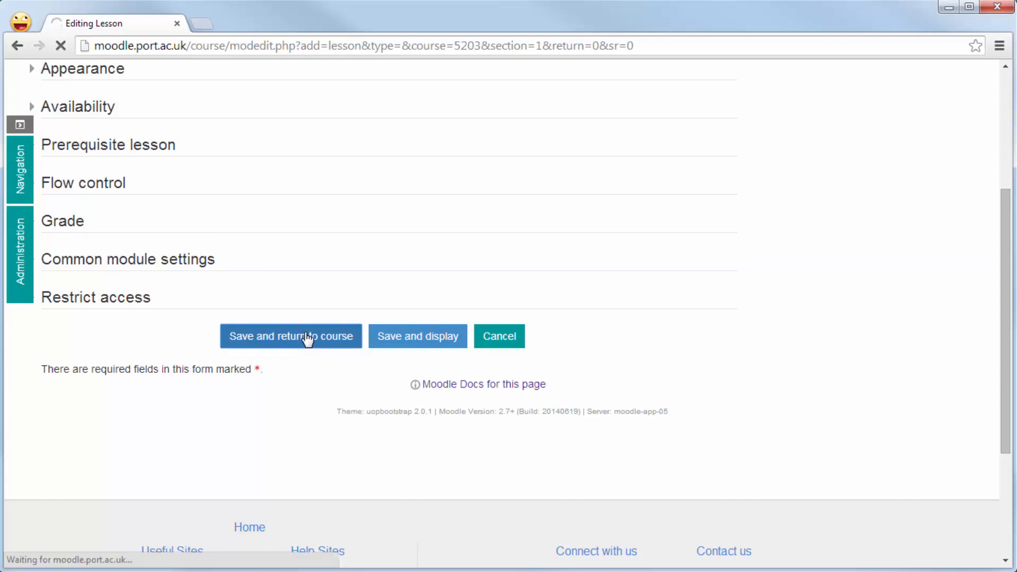